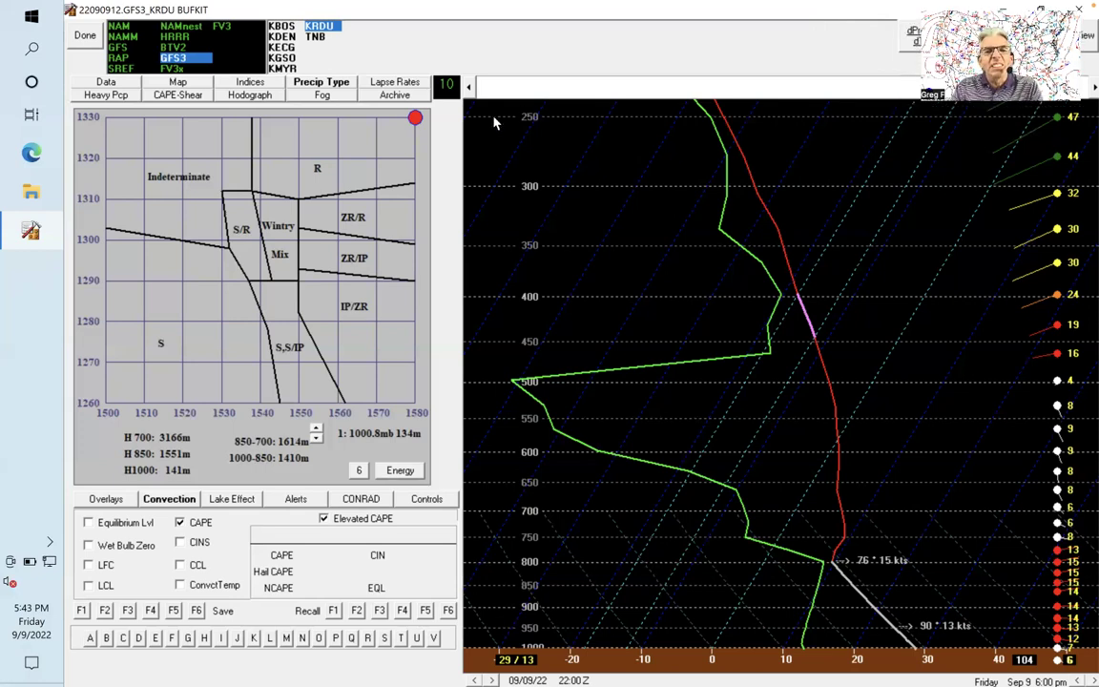
Step the KRDU sounding forward hour by hour to forecast hour 33, valid 21Z 09/10/22
{"action": "scroll", "coordinate": [469, 87], "scroll_direction": "down", "scroll_amount": 3}
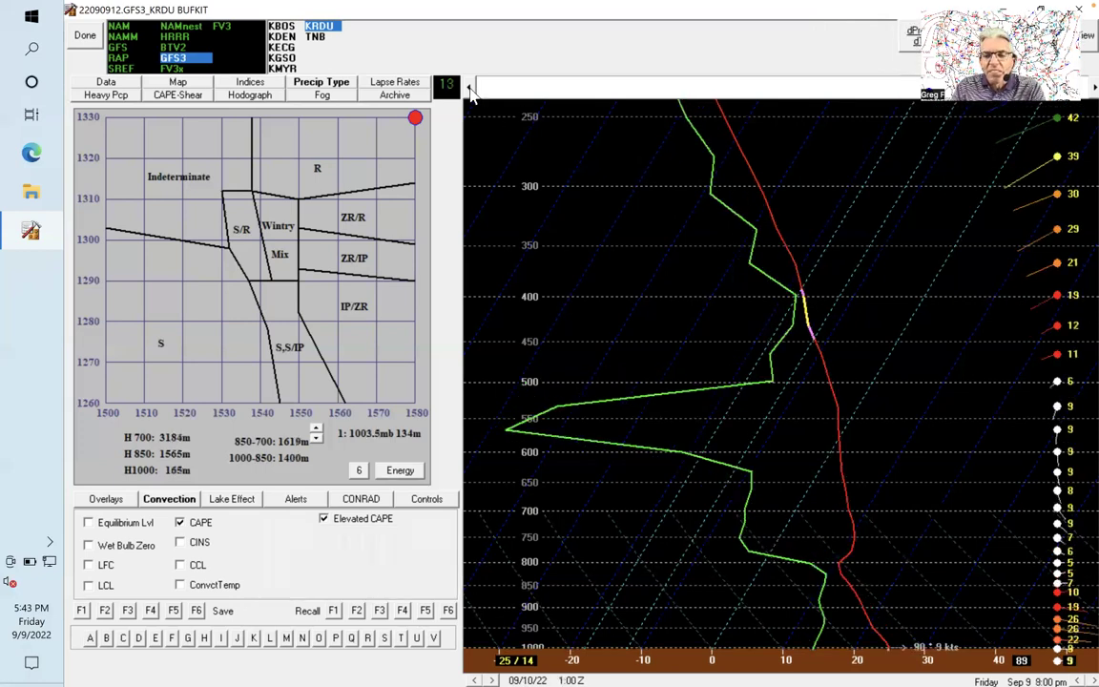
{"action": "scroll", "coordinate": [469, 88], "scroll_direction": "down", "scroll_amount": 6}
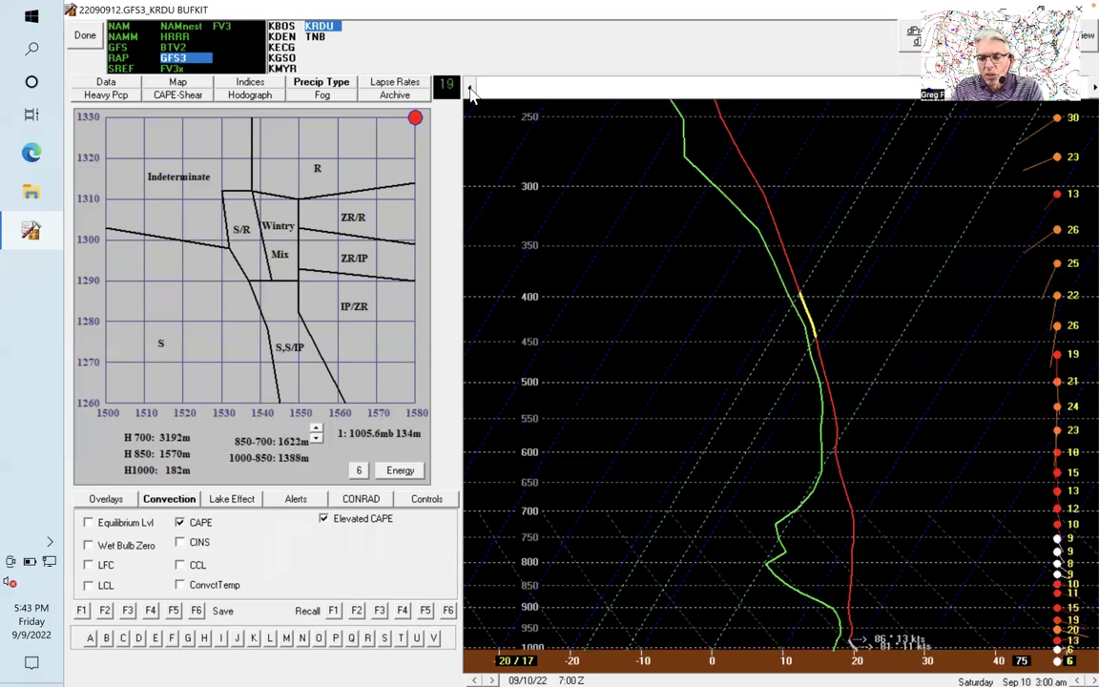
{"action": "scroll", "coordinate": [469, 87], "scroll_direction": "down", "scroll_amount": 5}
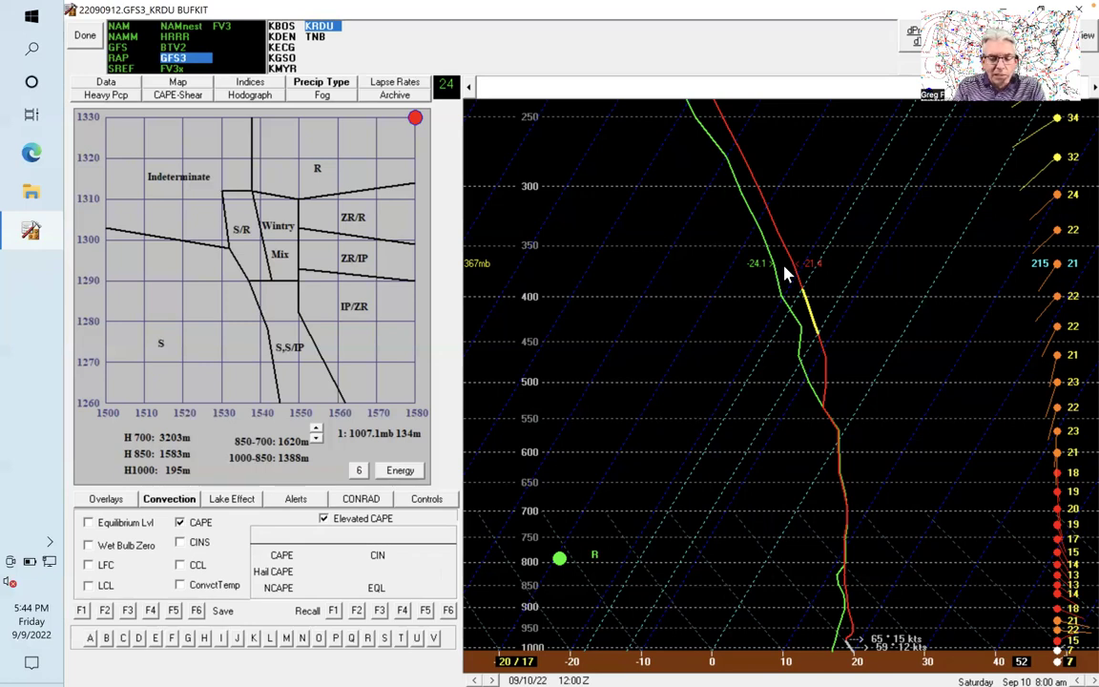
{"action": "key", "text": "Right"}
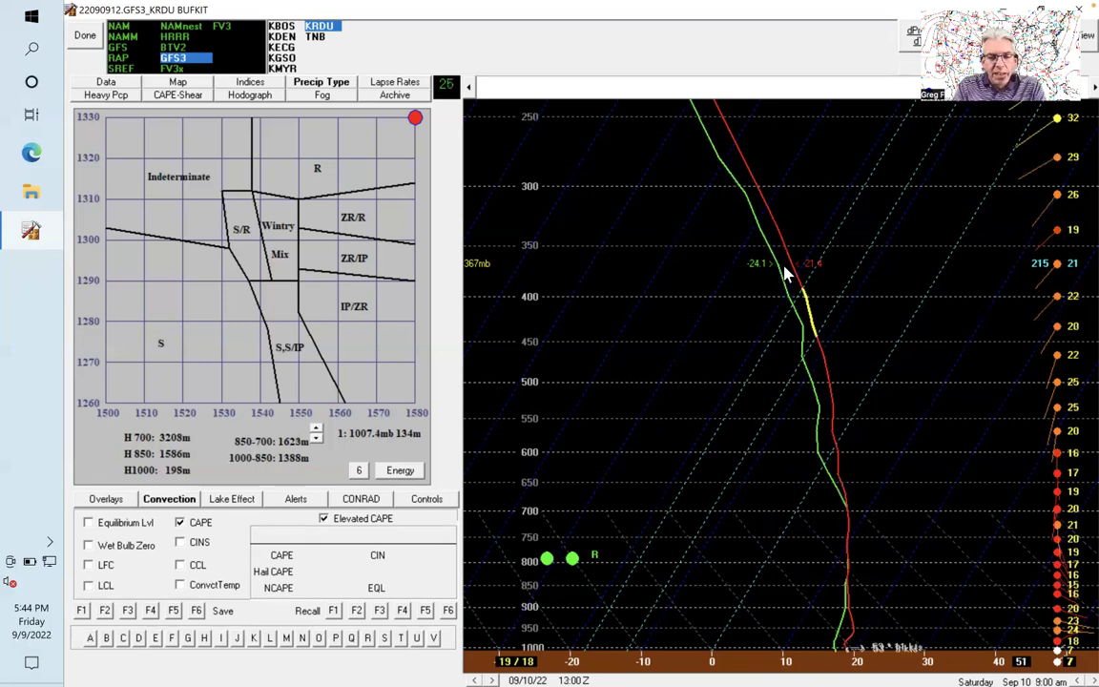
{"action": "key", "text": "Right"}
{"action": "key", "text": "Right"}
{"action": "key", "text": "Right"}
{"action": "key", "text": "Right"}
{"action": "key", "text": "Right"}
{"action": "key", "text": "Right"}
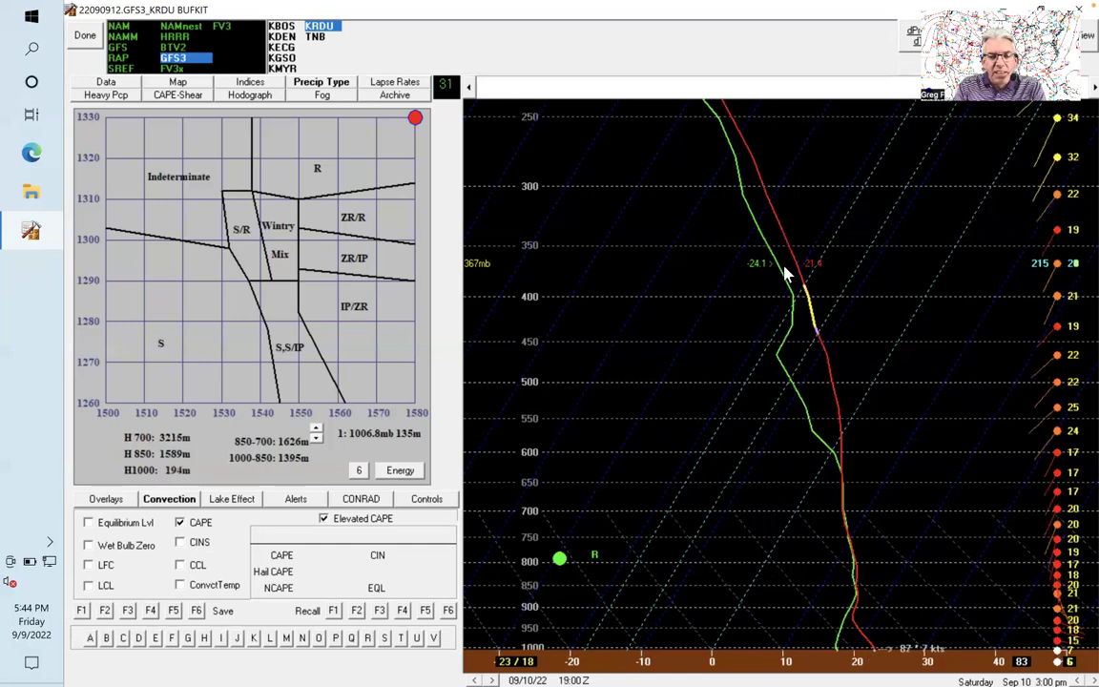
{"action": "key", "text": "Right"}
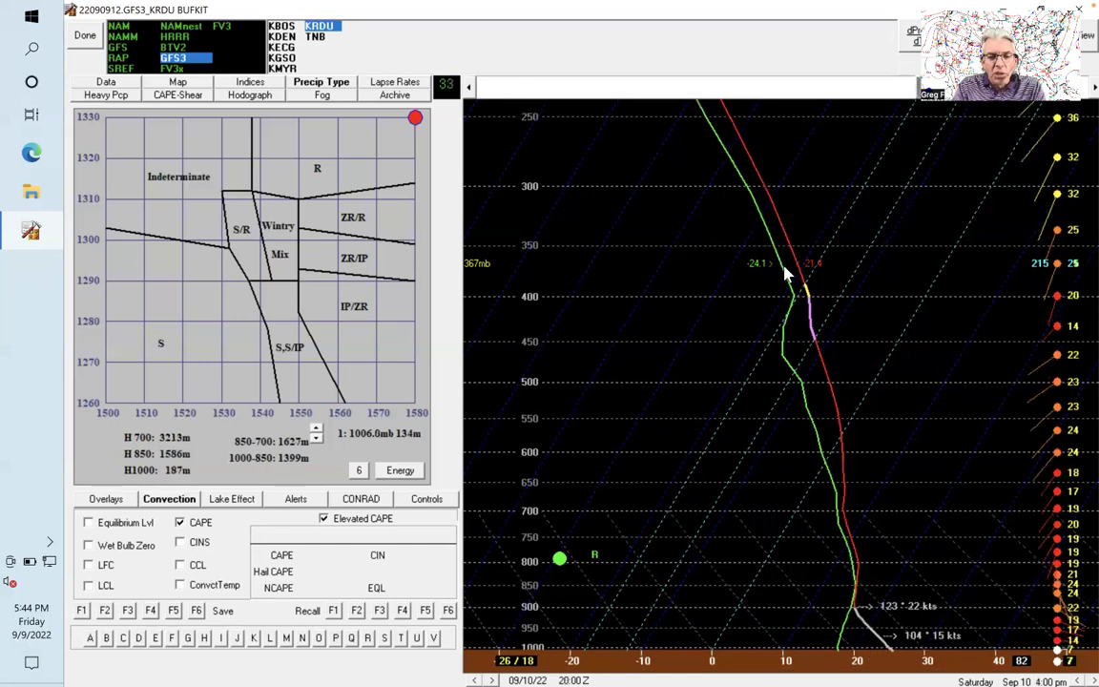
{"action": "key", "text": "Right"}
{"action": "key", "text": "Left"}
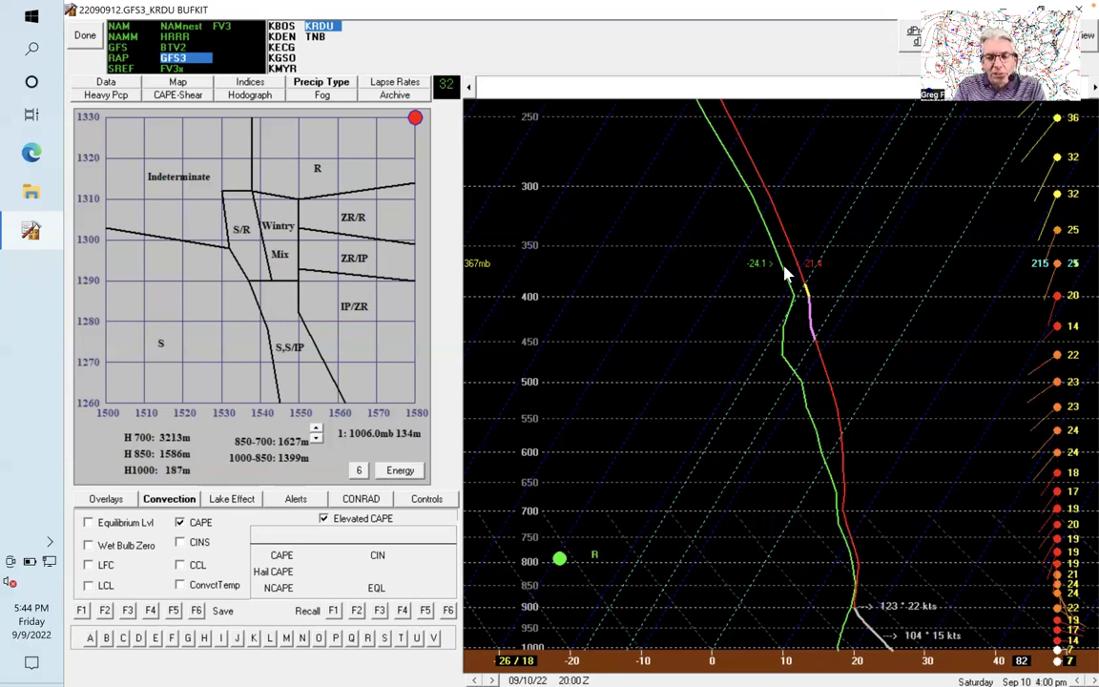
{"action": "key", "text": "Right"}
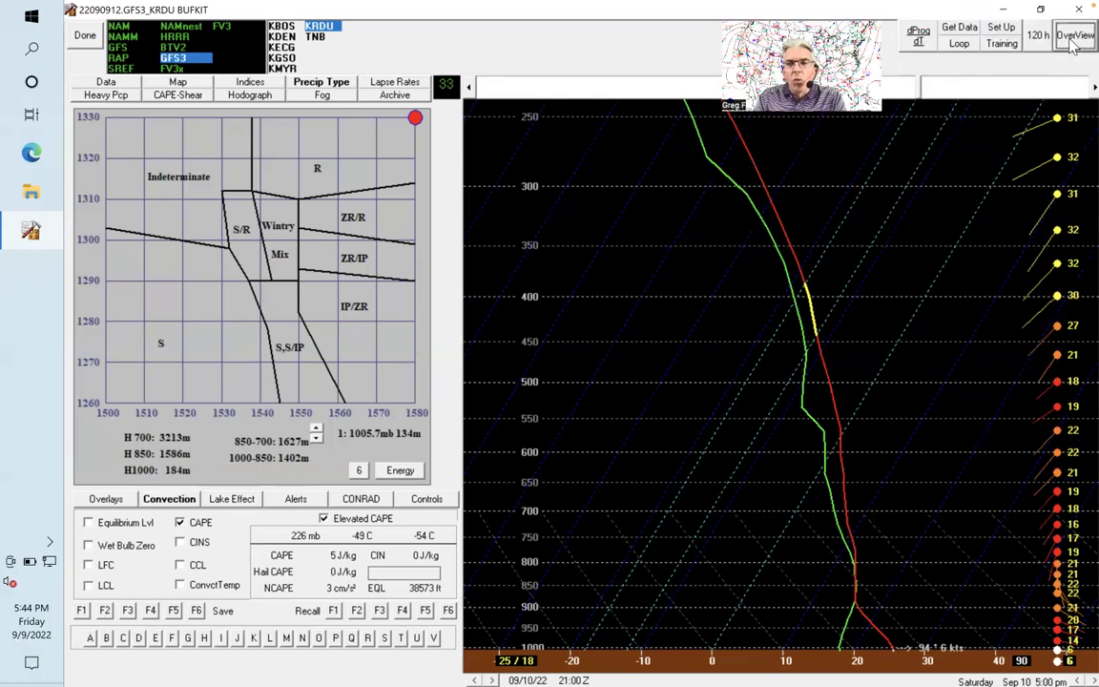
Open the KRDU GFS3 Overview chart of hourly precipitation across the 120-hour forecast
{"action": "left_click", "coordinate": [1073, 40]}
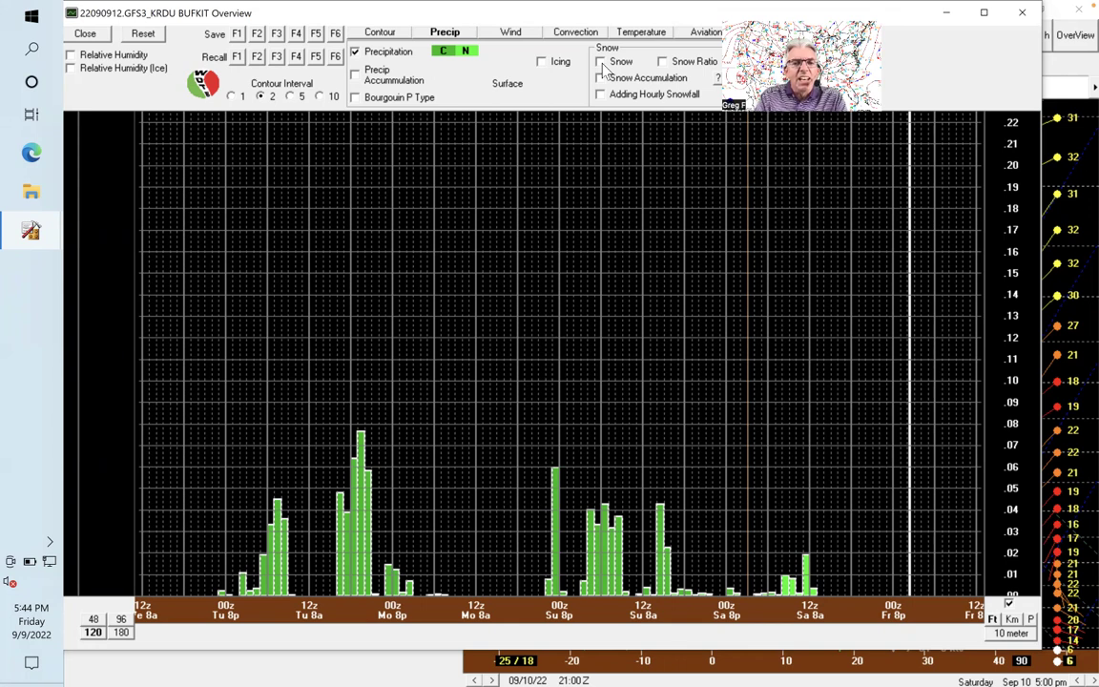
Overlay Snow Growth contours from the Contour options onto the Overview precipitation plot
{"action": "left_click", "coordinate": [386, 34]}
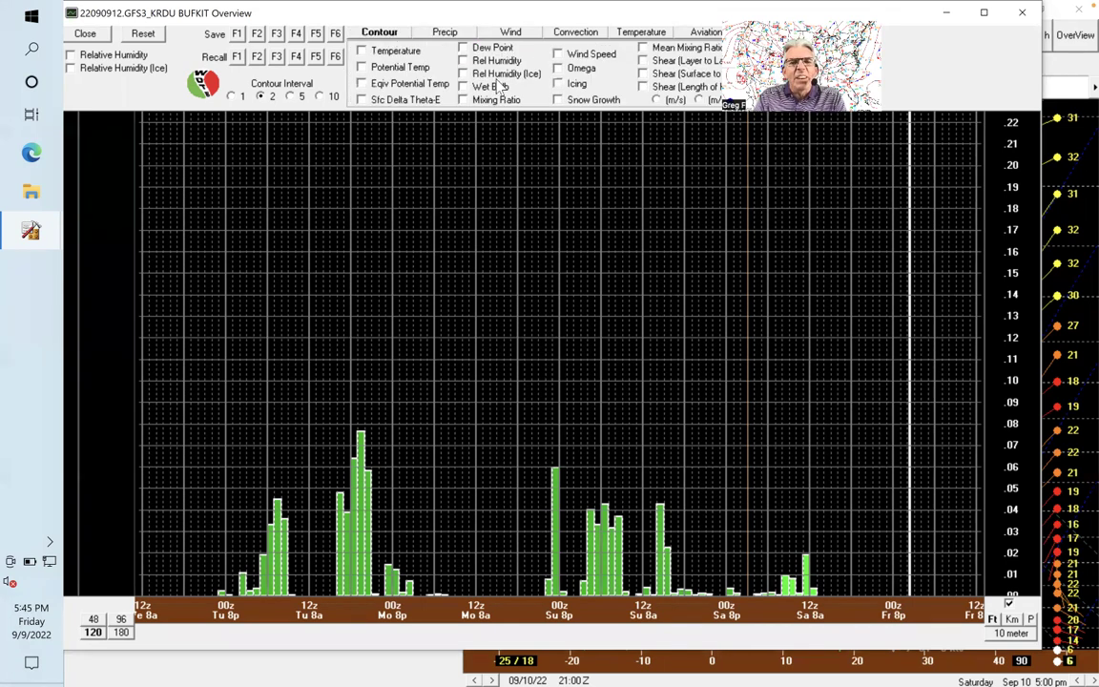
{"action": "left_click", "coordinate": [558, 100]}
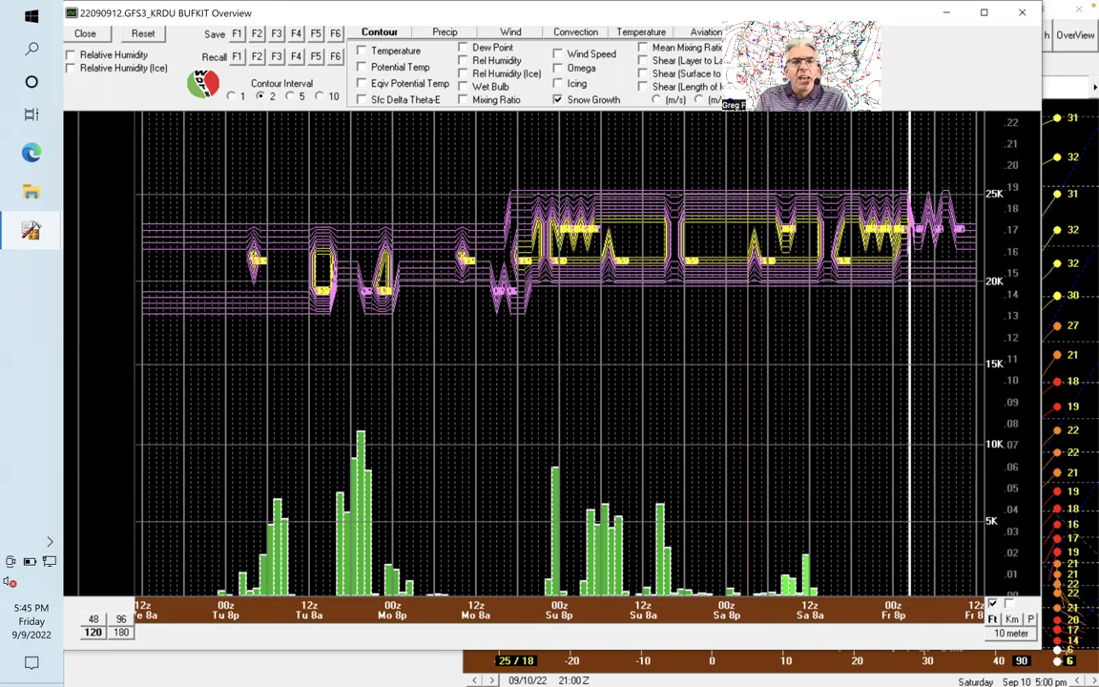
Close the Overview window to return to the hour-33 KRDU skew-T
{"action": "left_click", "coordinate": [85, 35]}
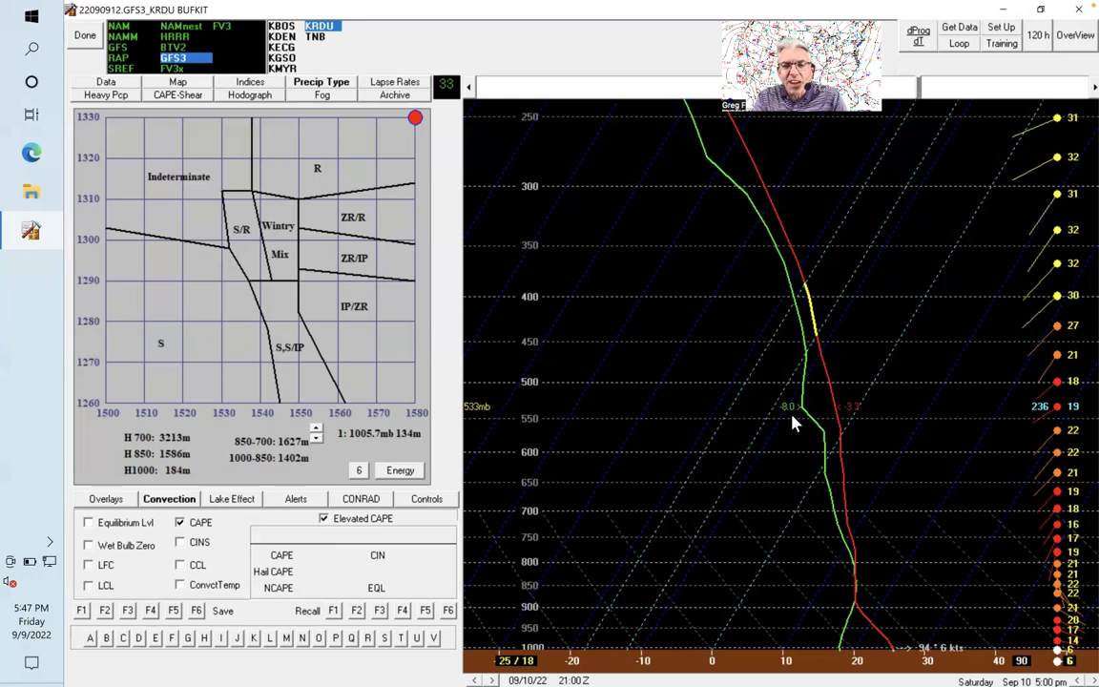
Advance to forecast hour 50 (14Z 09/11/22) and lift an elevated parcel from 725 mb
{"action": "key", "text": "Right"}
{"action": "key", "text": "Right"}
{"action": "key", "text": "Right"}
{"action": "key", "text": "Right"}
{"action": "key", "text": "Right"}
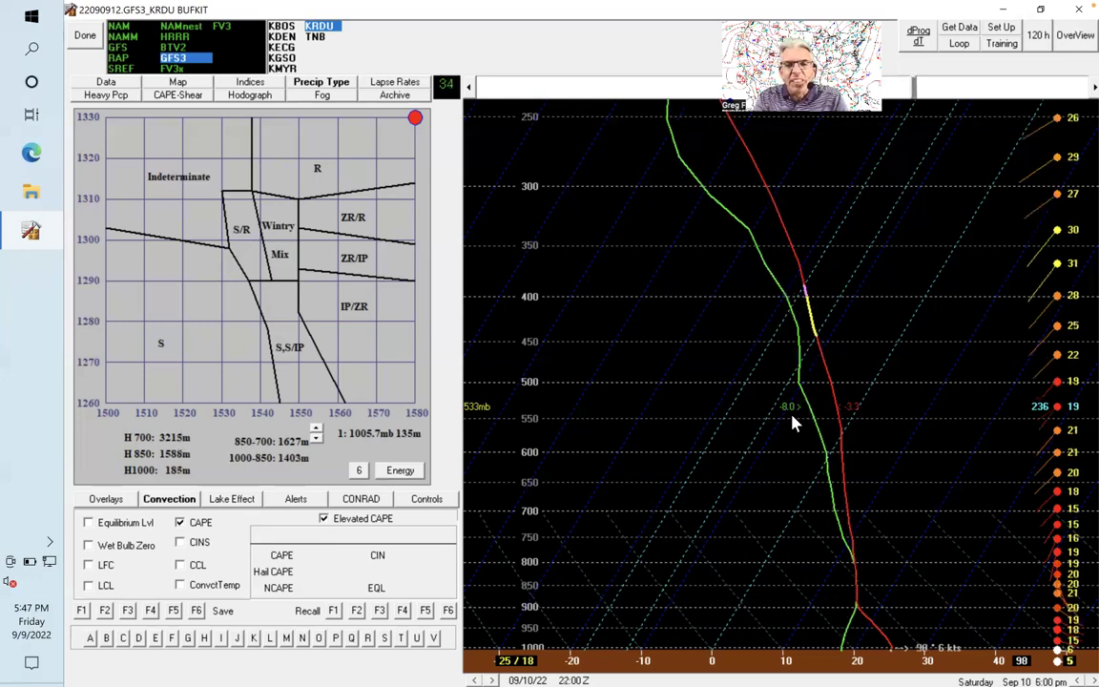
{"action": "key", "text": "Right"}
{"action": "key", "text": "Right"}
{"action": "key", "text": "Right"}
{"action": "key", "text": "Right"}
{"action": "key", "text": "Right"}
{"action": "key", "text": "Right"}
{"action": "key", "text": "Right"}
{"action": "key", "text": "Right"}
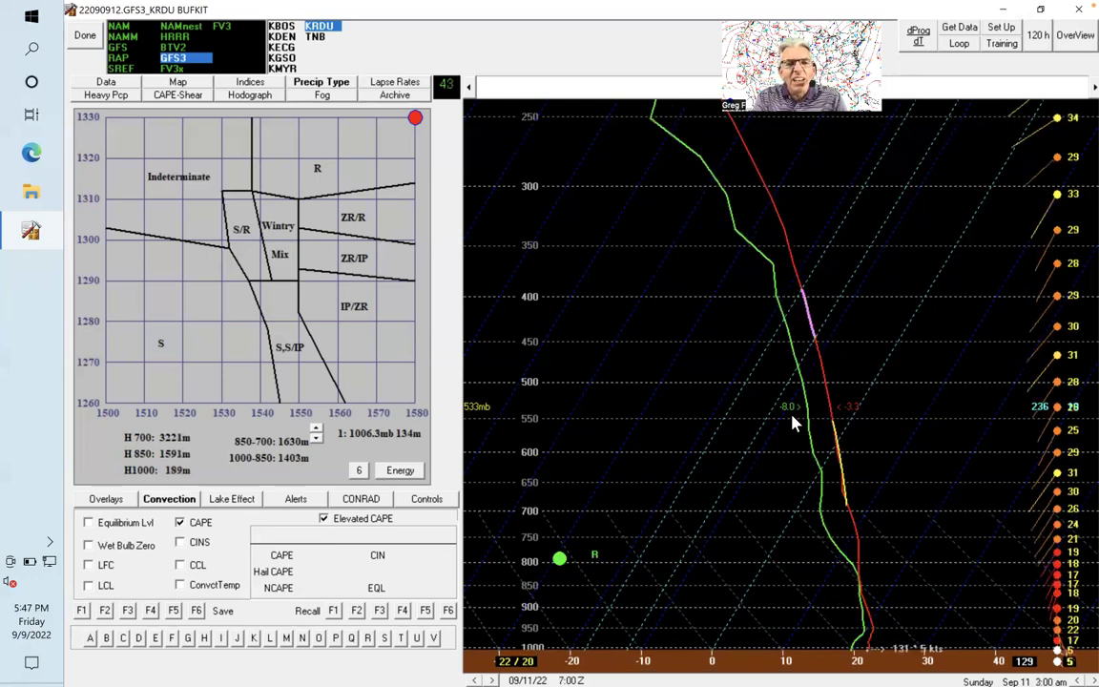
{"action": "key", "text": "Right"}
{"action": "key", "text": "Right"}
{"action": "key", "text": "Right"}
{"action": "key", "text": "Right"}
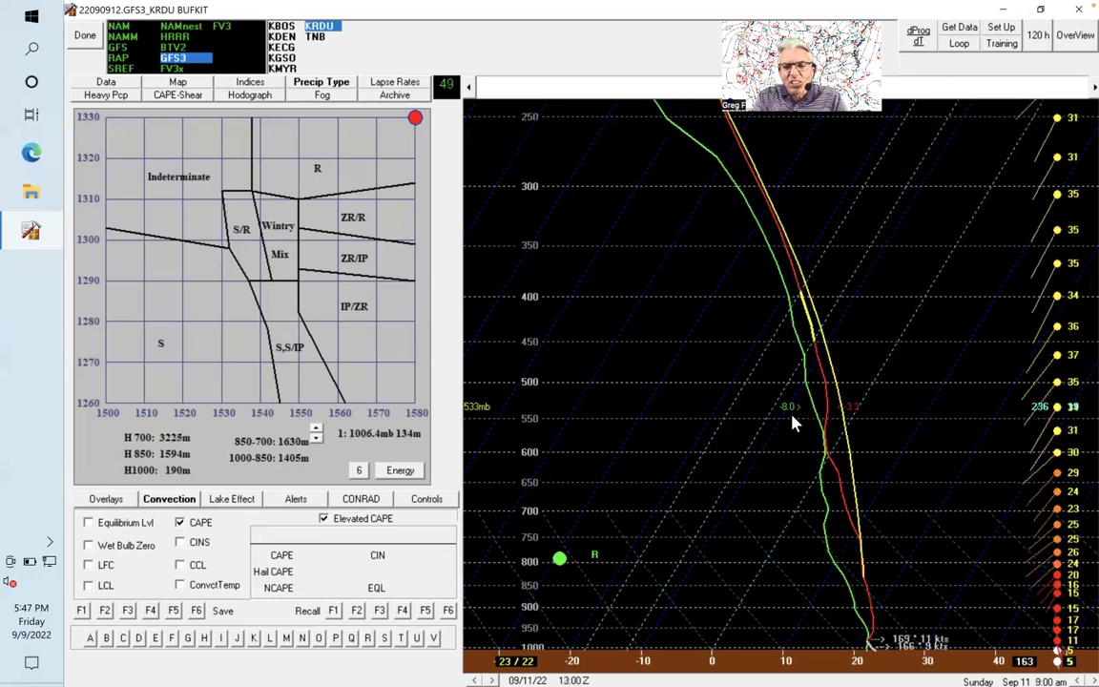
{"action": "mouse_move", "coordinate": [842, 492]}
{"action": "left_mouse_down"}
{"action": "mouse_move", "coordinate": [859, 578]}
{"action": "mouse_move", "coordinate": [897, 648]}
{"action": "mouse_move", "coordinate": [870, 592]}
{"action": "left_mouse_up"}
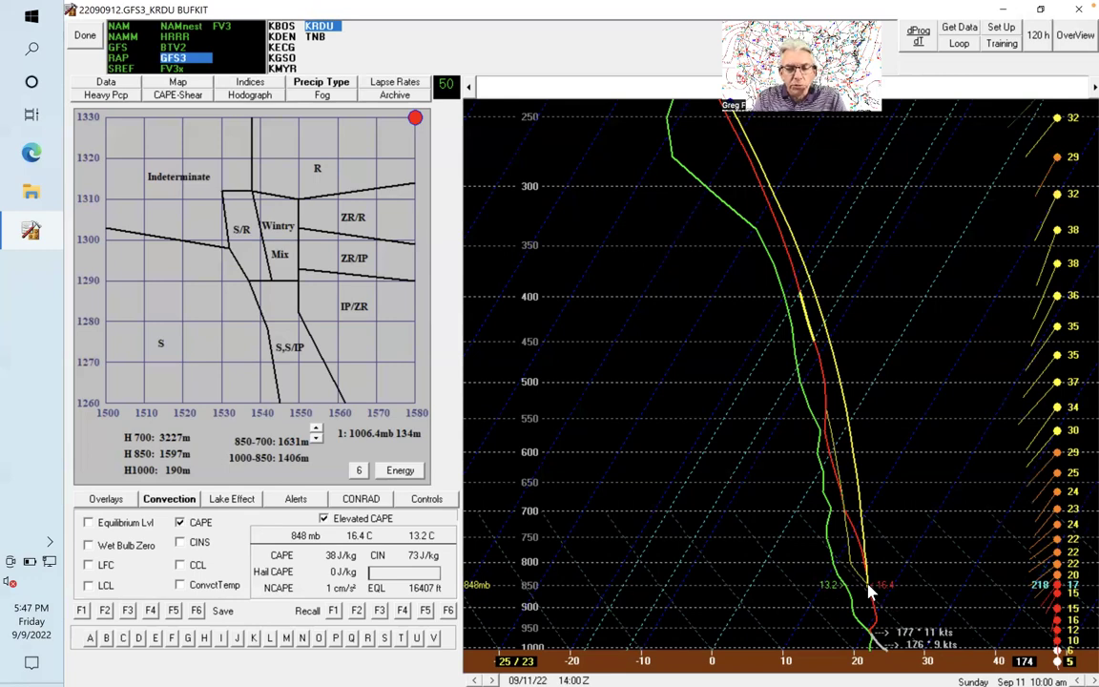
{"action": "mouse_move", "coordinate": [870, 591]}
{"action": "left_mouse_down"}
{"action": "mouse_move", "coordinate": [829, 333]}
{"action": "mouse_move", "coordinate": [826, 375]}
{"action": "left_mouse_up"}
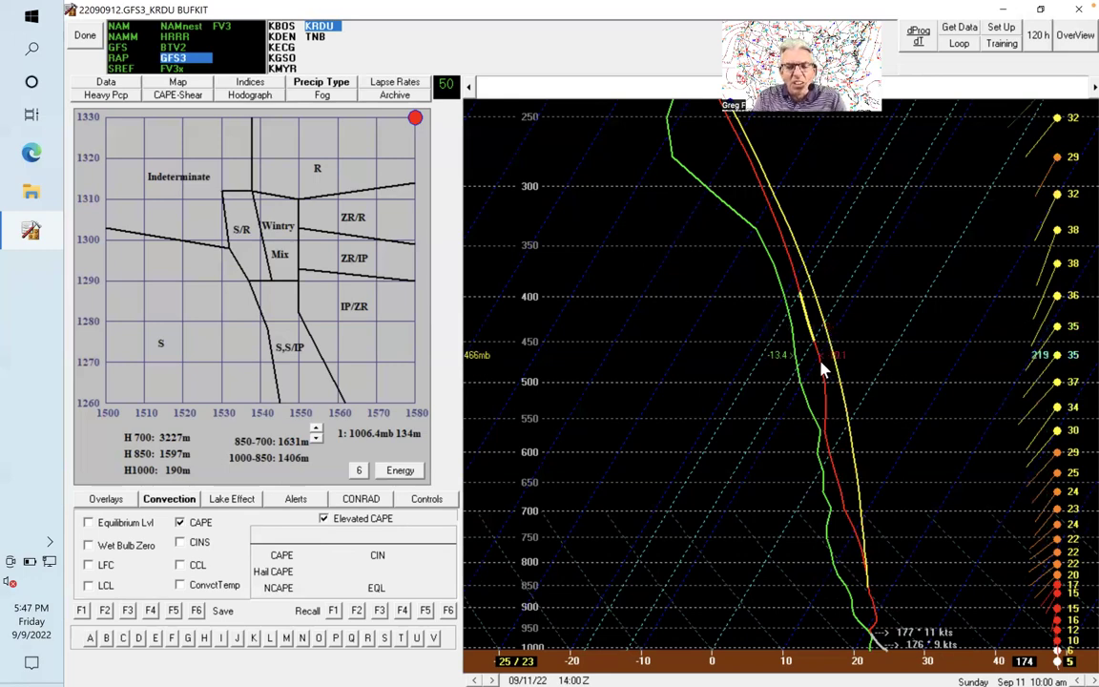